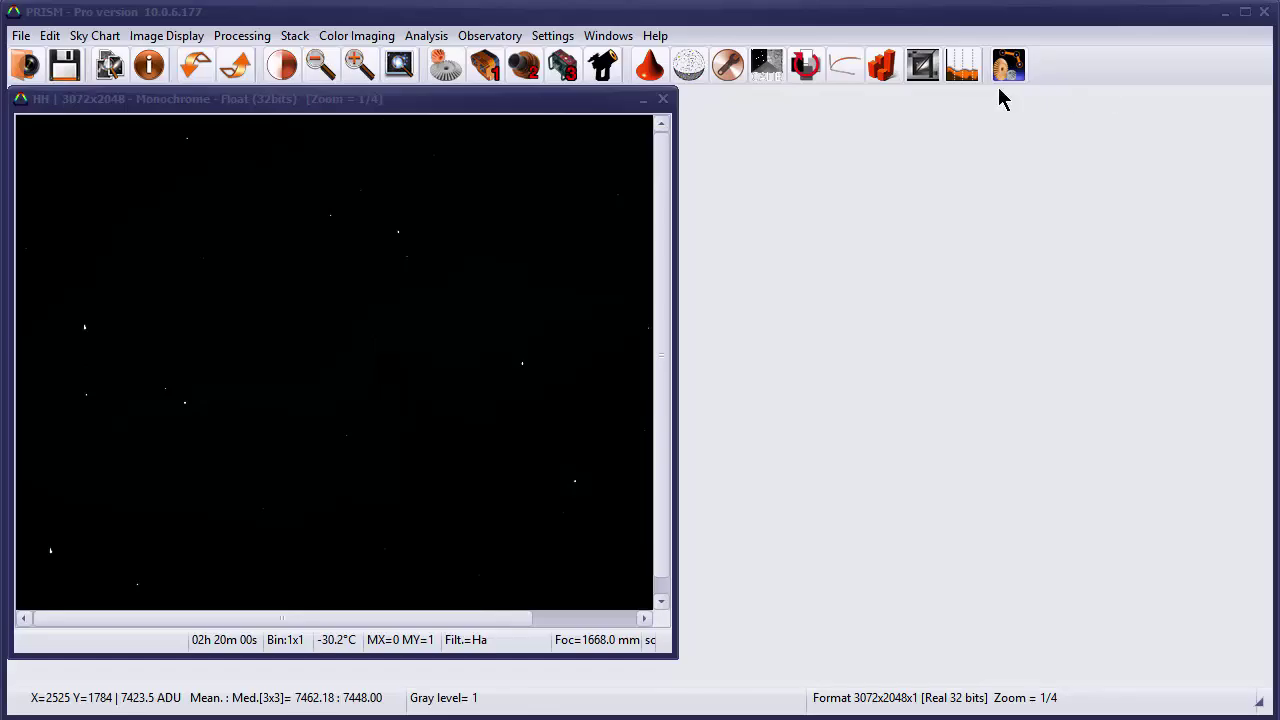
Step: Open the contrast/luminosity histogram for the HH frame, showing cuts 621563 high and 5256 low
click(282, 67)
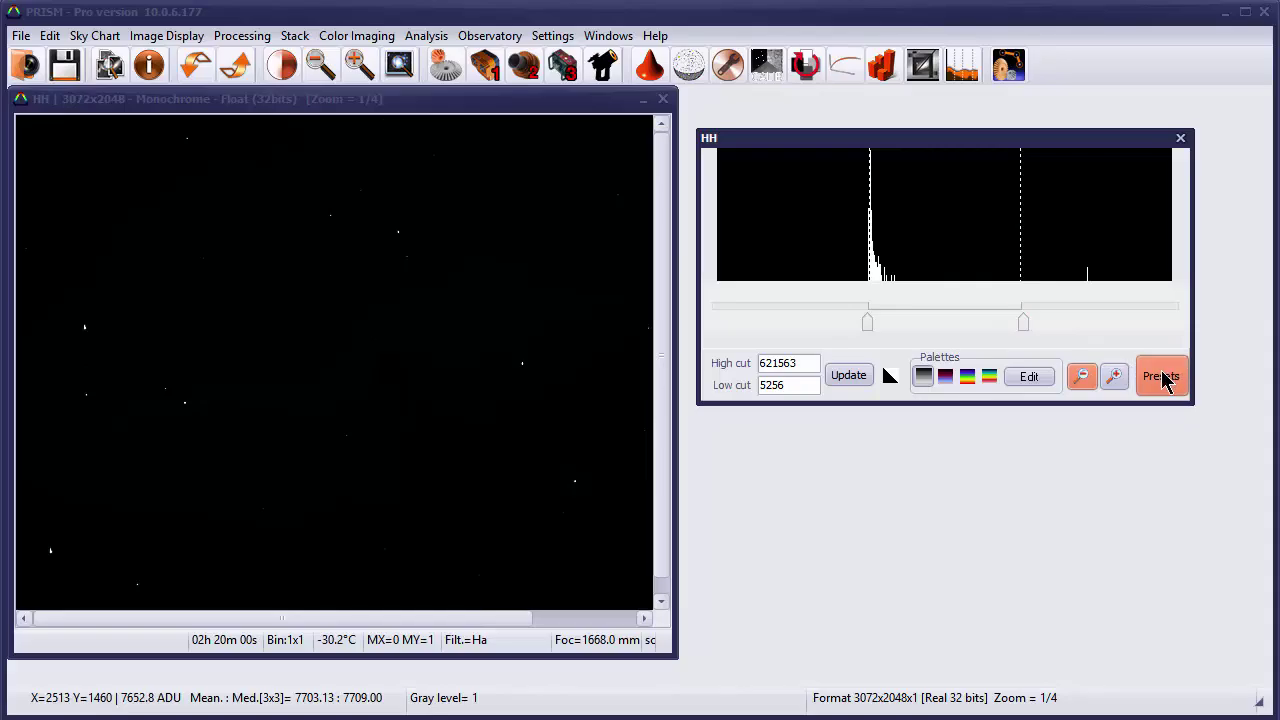
Step: Move the histogram window beside the image and apply the Stellar Image preset, giving high cut 9556
drag(1090, 141, 922, 153)
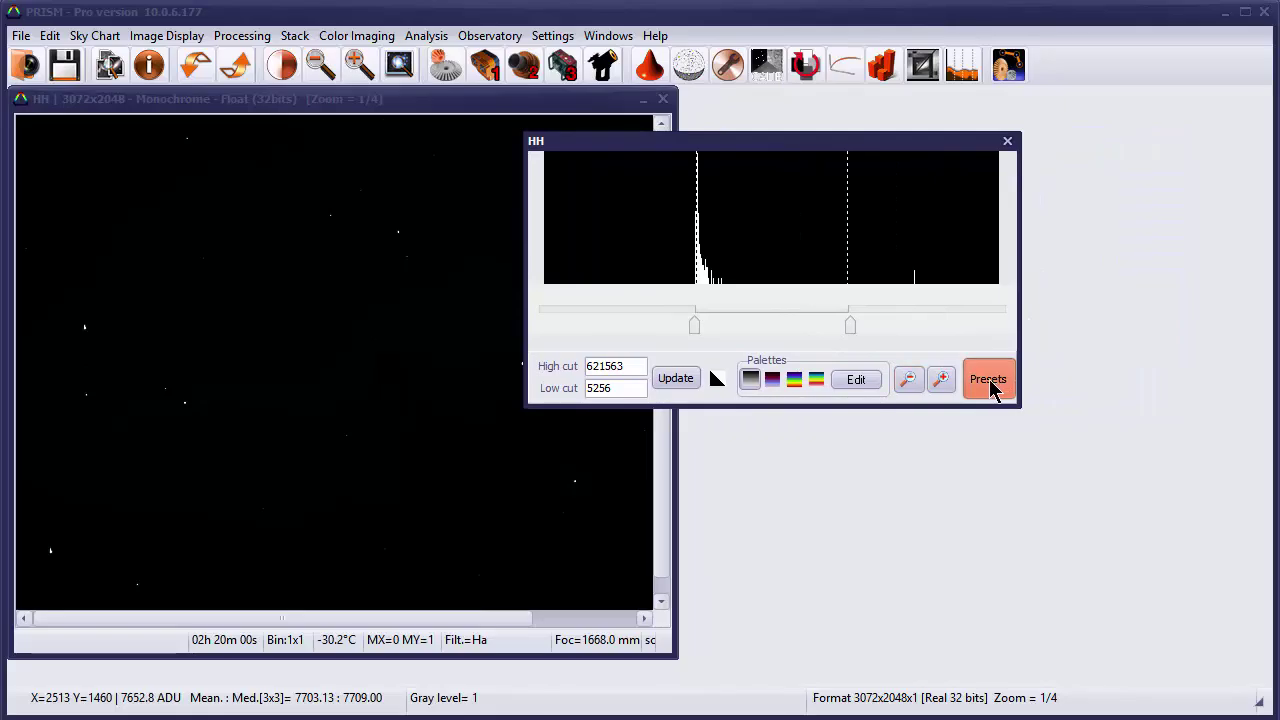
click(991, 386)
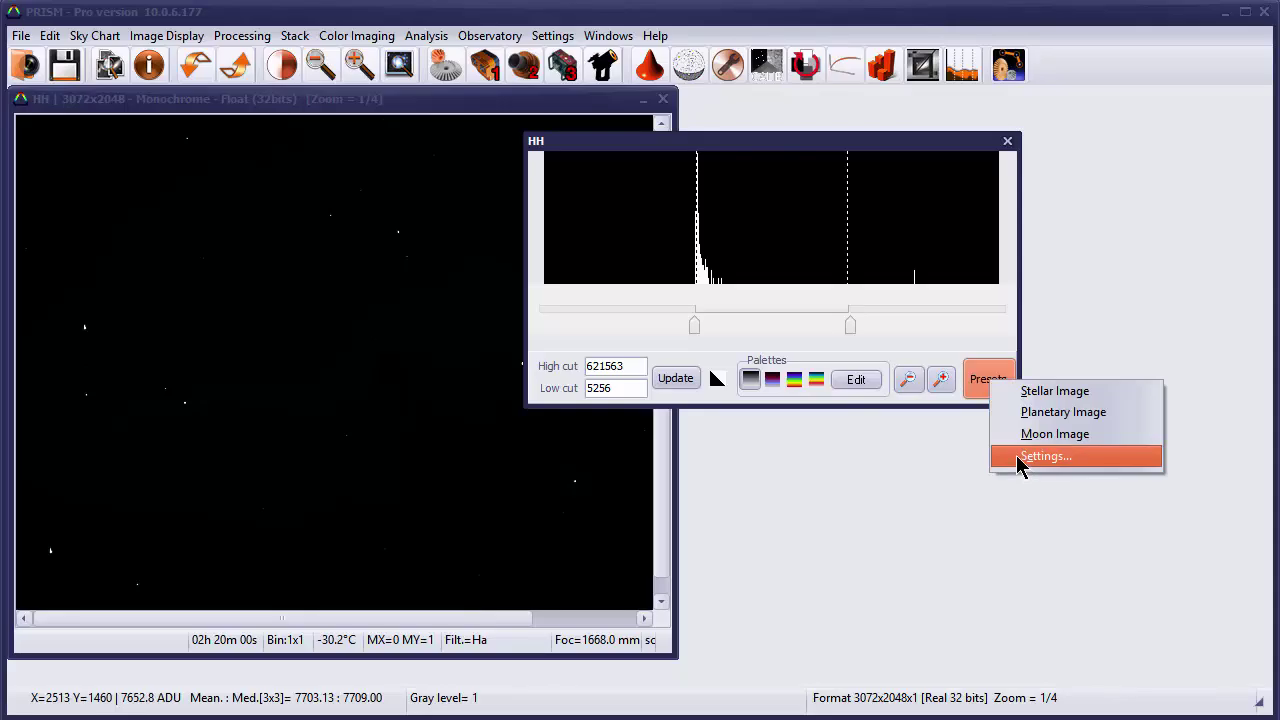
click(1044, 396)
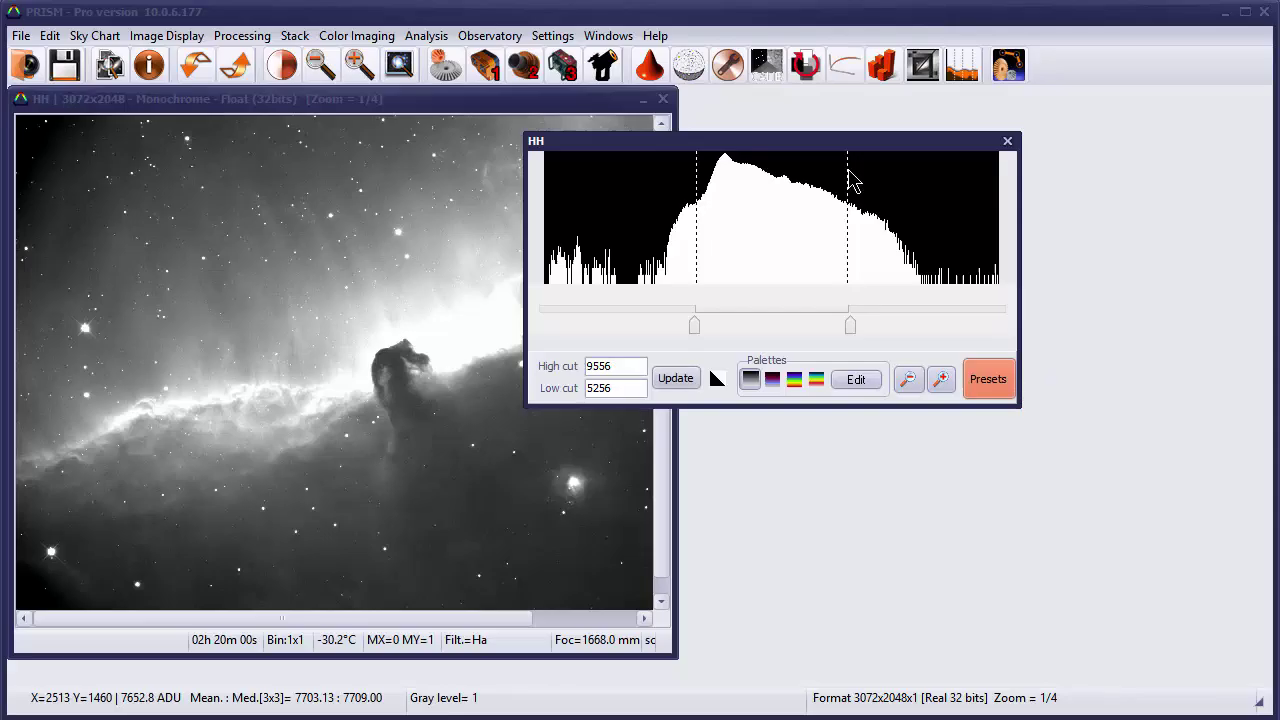
Step: Apply the Planetary Image preset for cuts 10617 and 5506, then move the histogram window right
click(998, 390)
click(1054, 422)
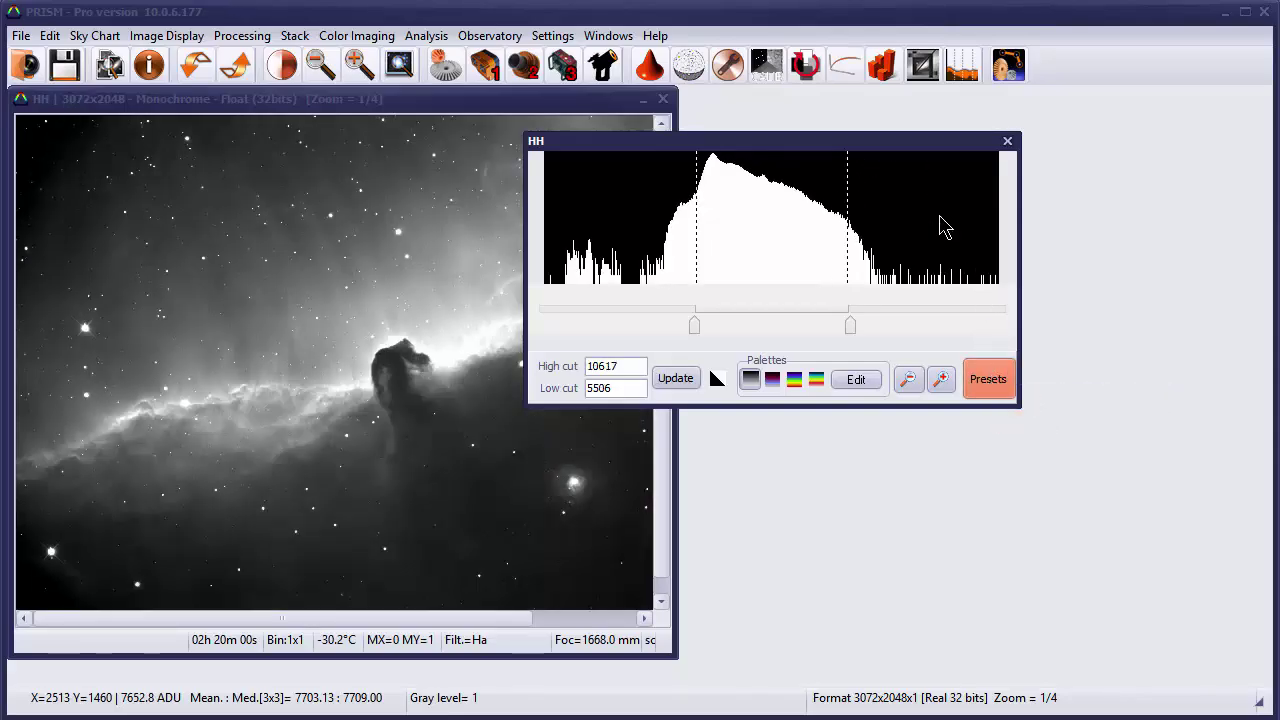
drag(832, 144, 984, 131)
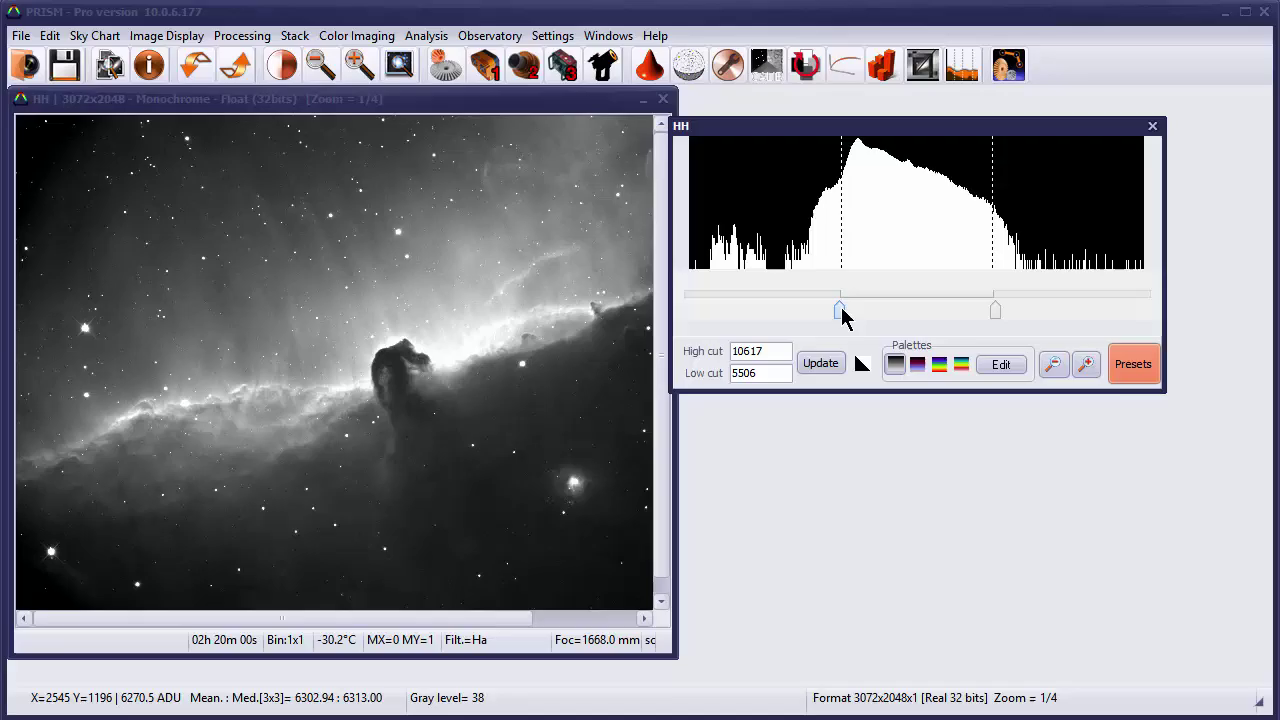
Step: Adjust the low and high cut sliders until they settle at 5506 low and 11405 high
drag(845, 309, 806, 312)
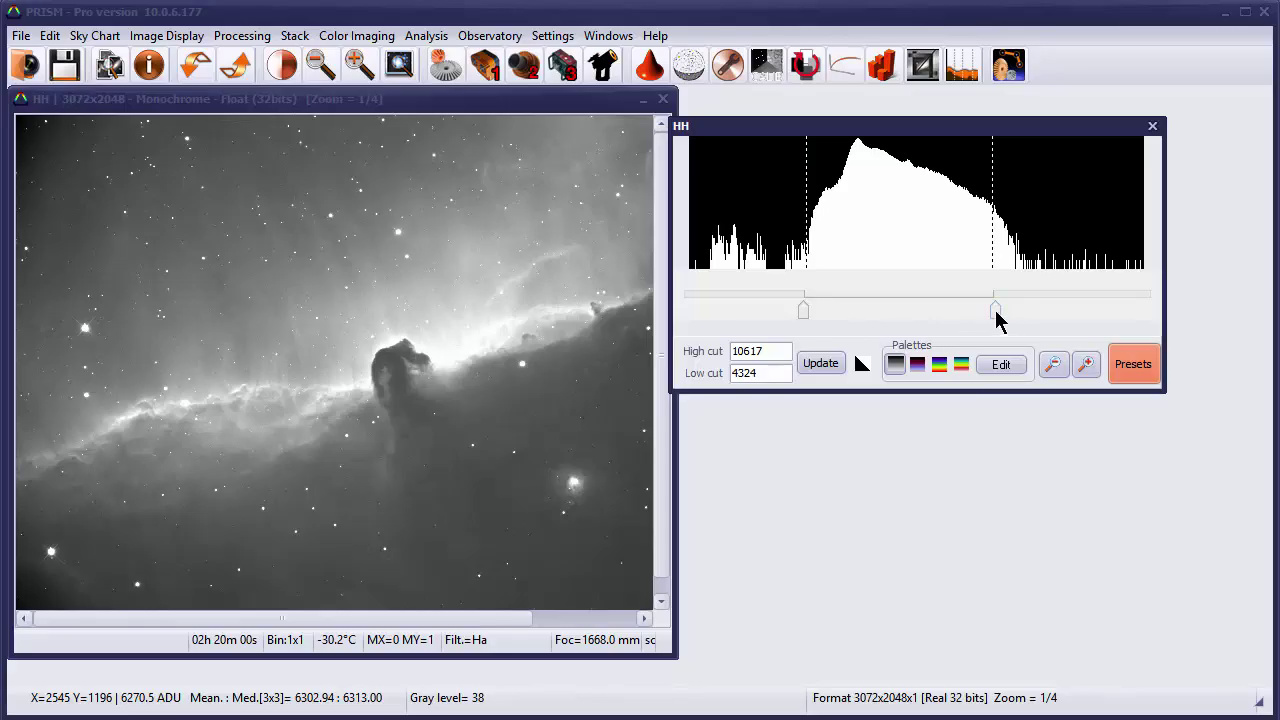
mouse_move(995, 312)
mouse_down()
mouse_move(1034, 311)
mouse_move(994, 317)
mouse_move(1023, 314)
mouse_move(1008, 312)
mouse_up()
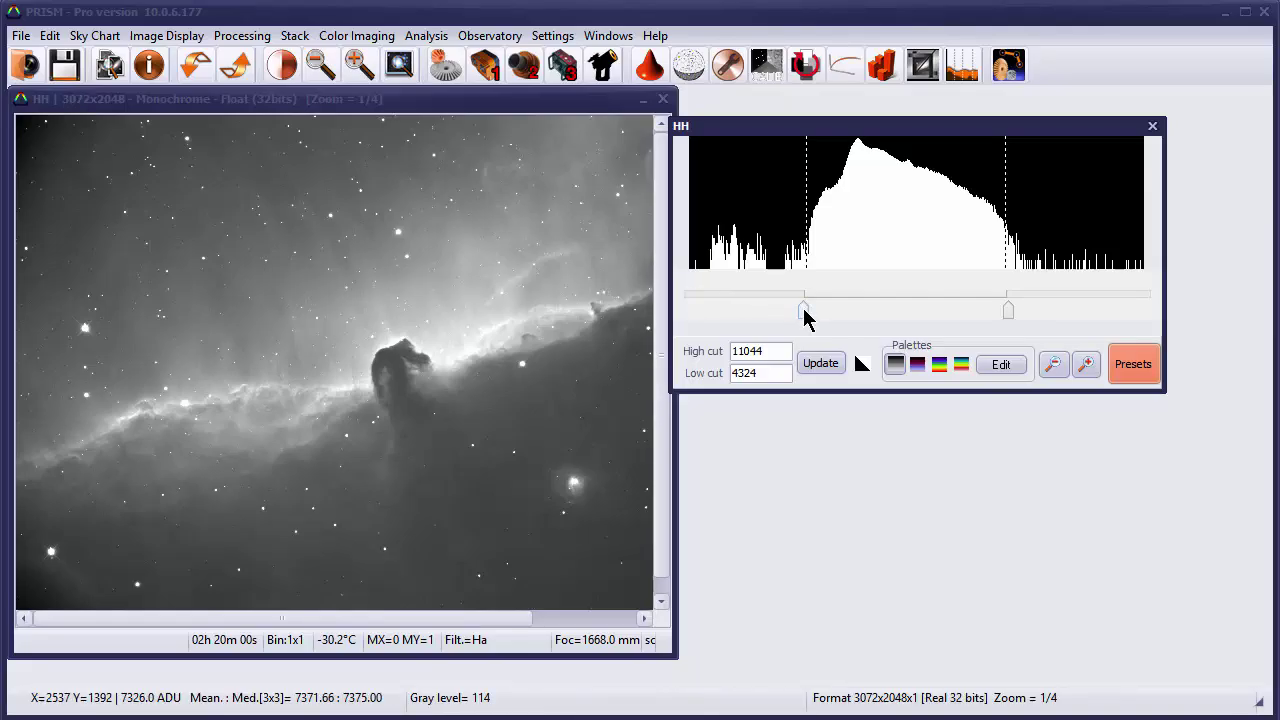
drag(805, 316, 845, 315)
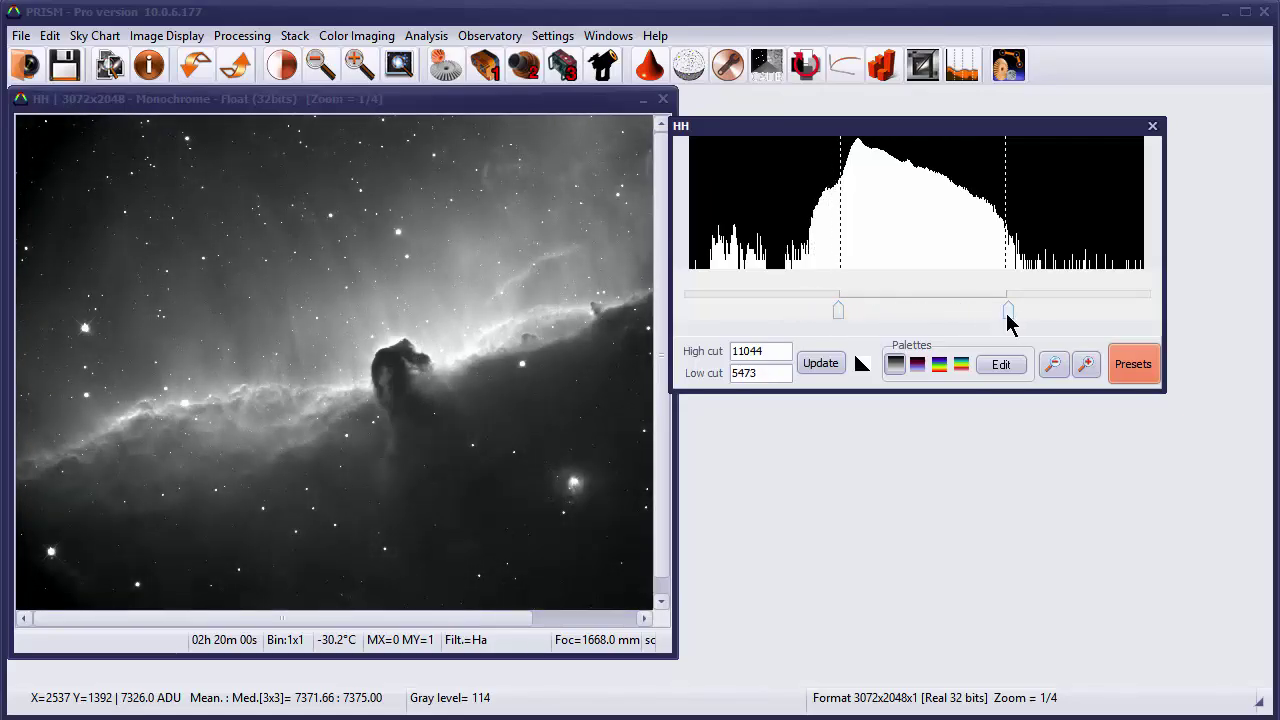
mouse_move(1011, 320)
mouse_down()
mouse_move(1023, 314)
mouse_move(959, 317)
mouse_move(1124, 316)
mouse_move(1018, 317)
mouse_up()
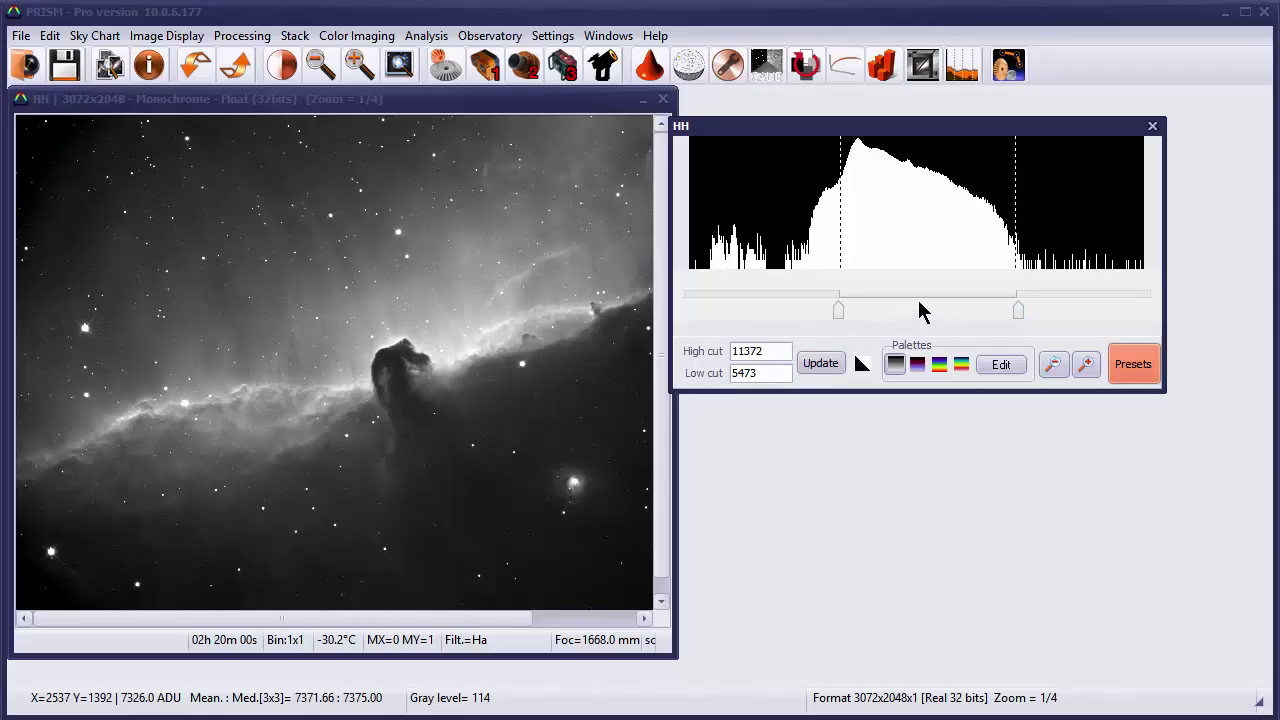
mouse_move(930, 303)
mouse_down()
mouse_move(891, 303)
mouse_move(948, 297)
mouse_move(925, 292)
mouse_move(933, 300)
mouse_up()
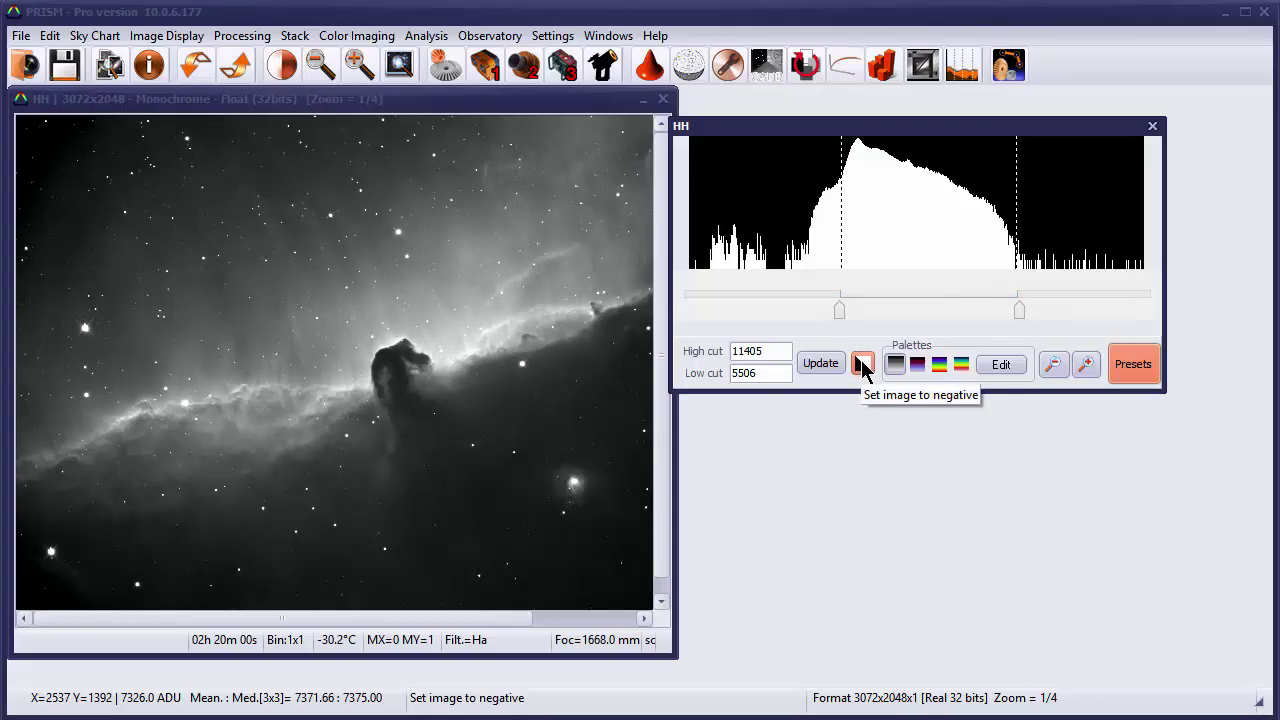
Step: Try negative, Pink, Rainbow and ThermaPalette displays, then return to positive black-and-white
click(862, 366)
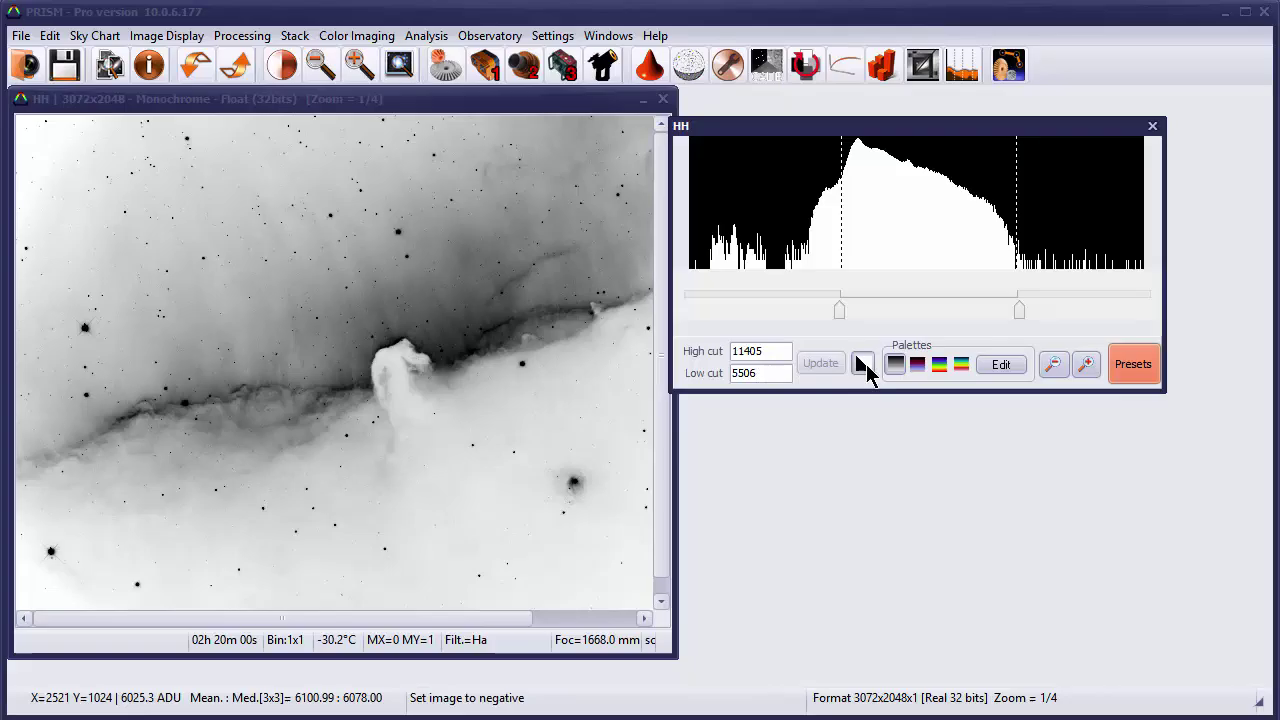
click(919, 364)
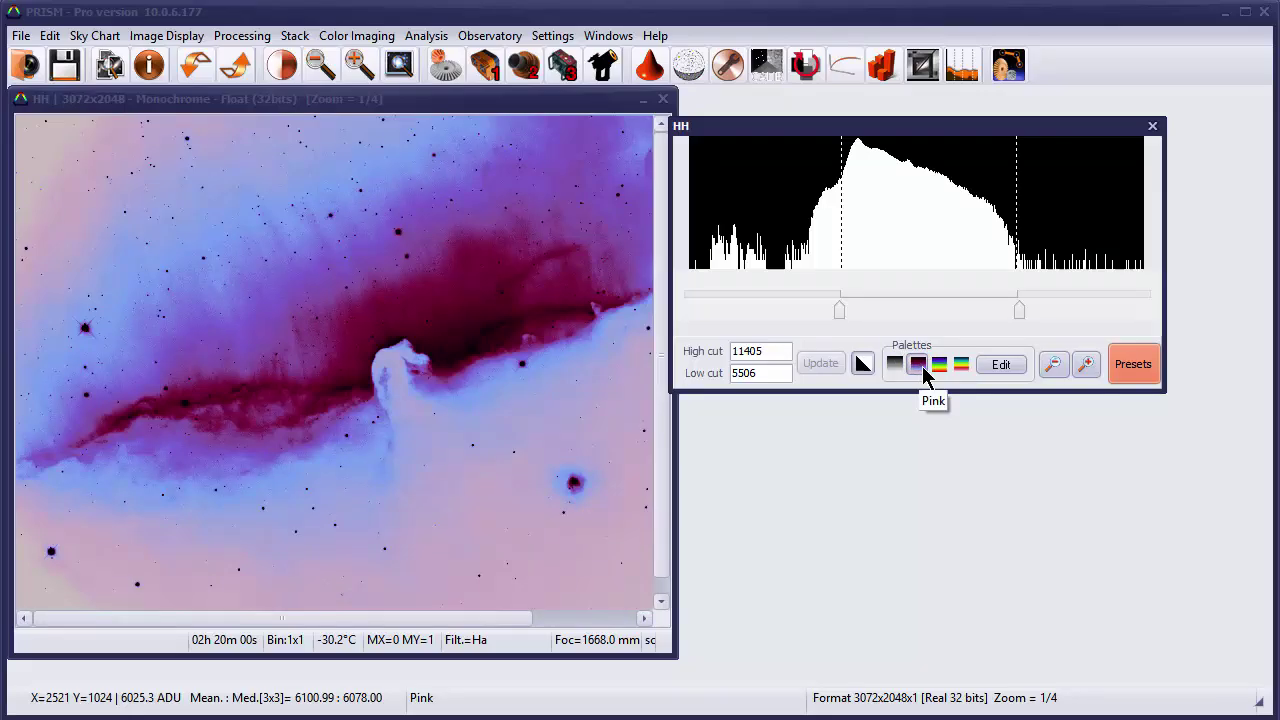
click(937, 365)
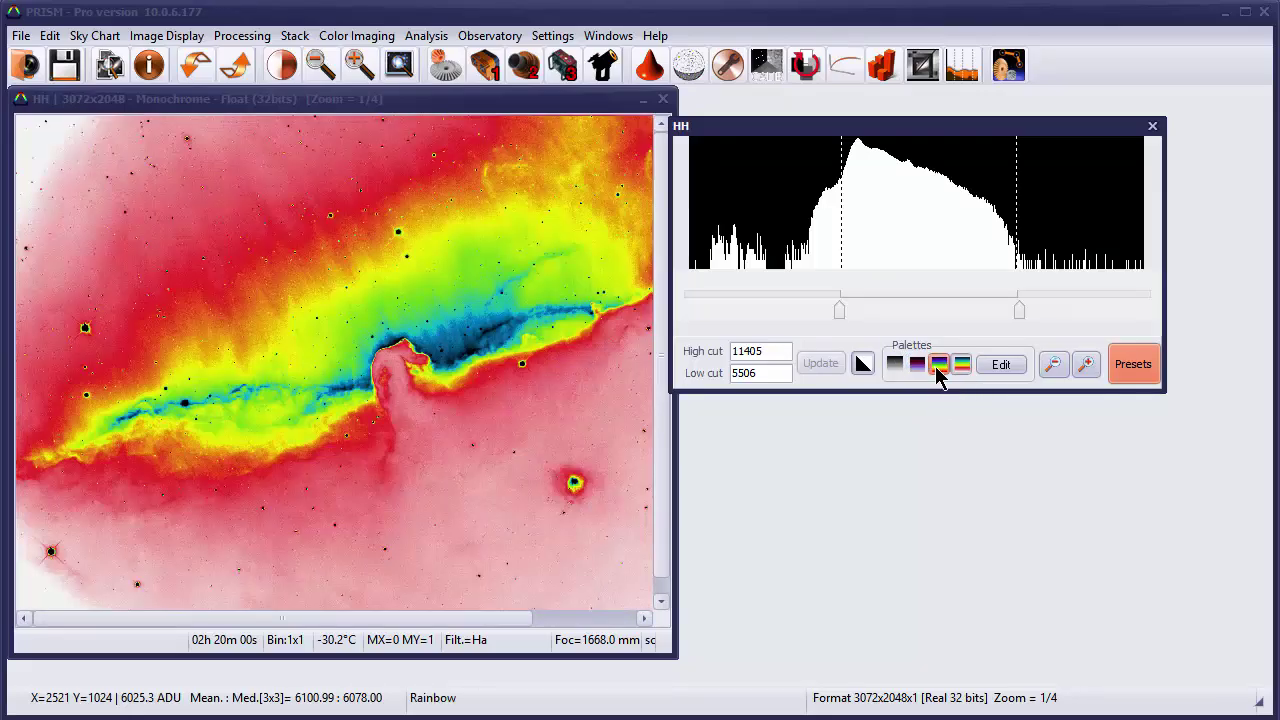
click(962, 366)
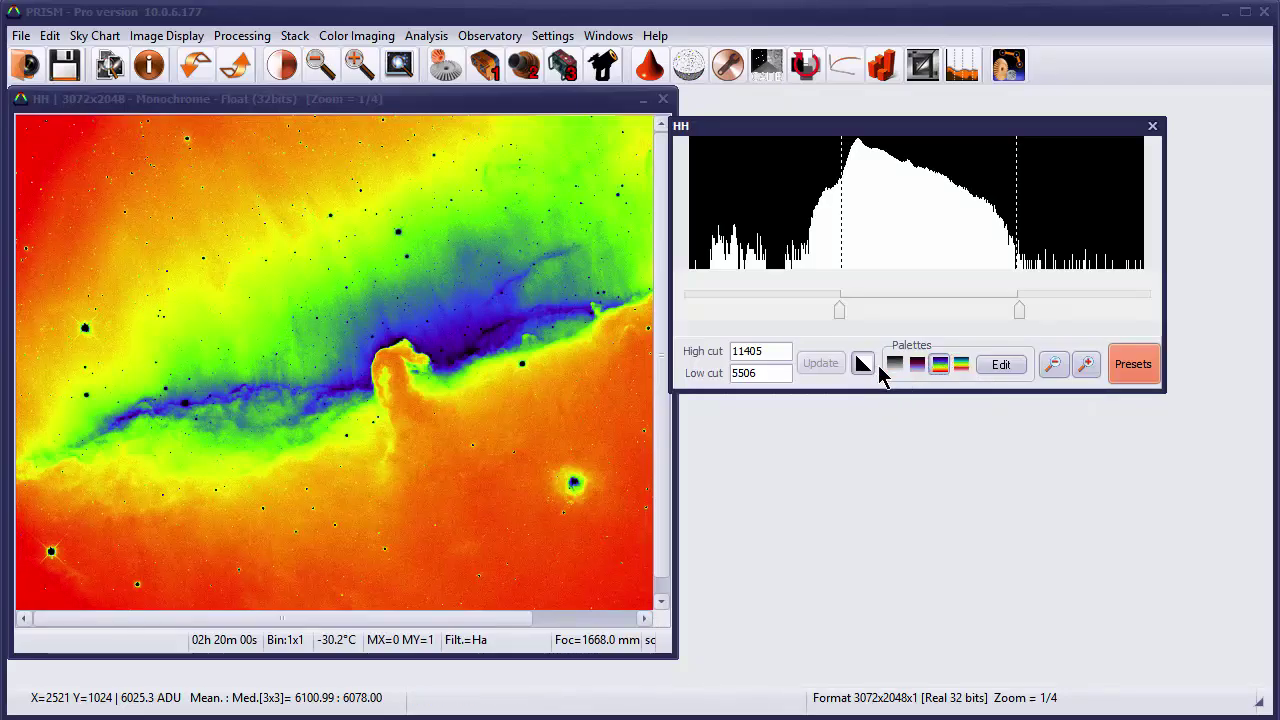
click(896, 366)
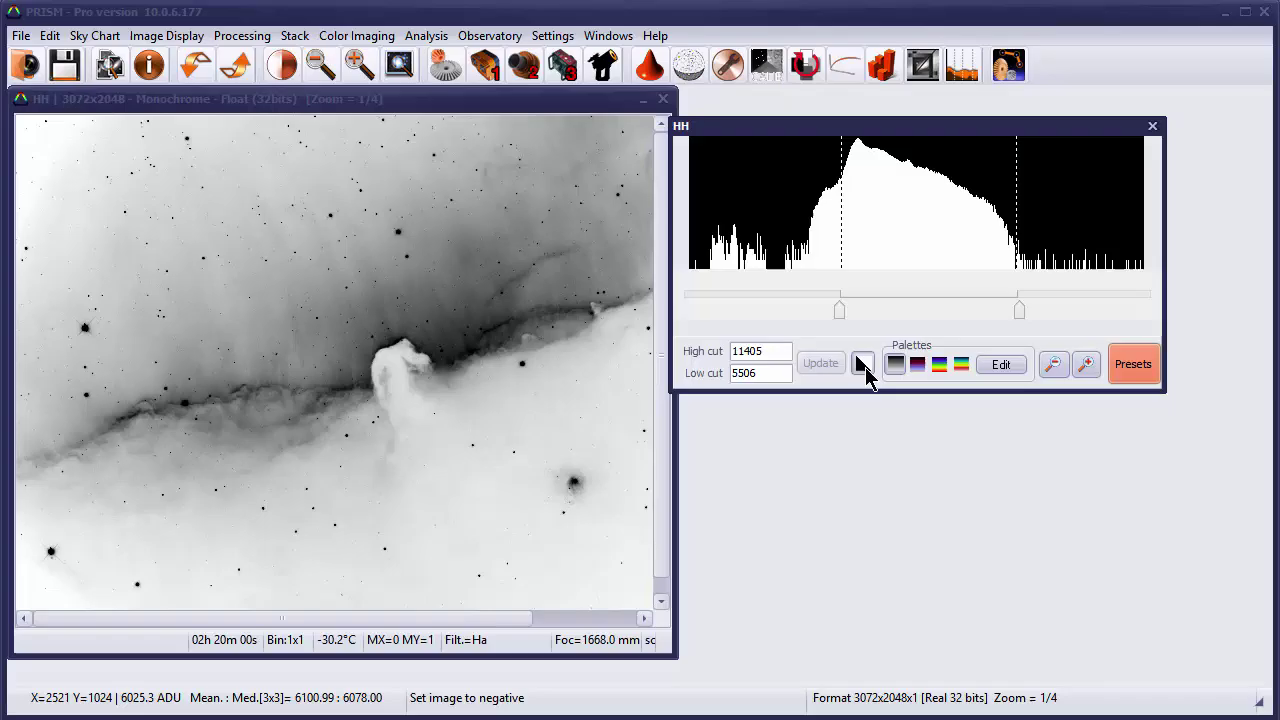
click(862, 366)
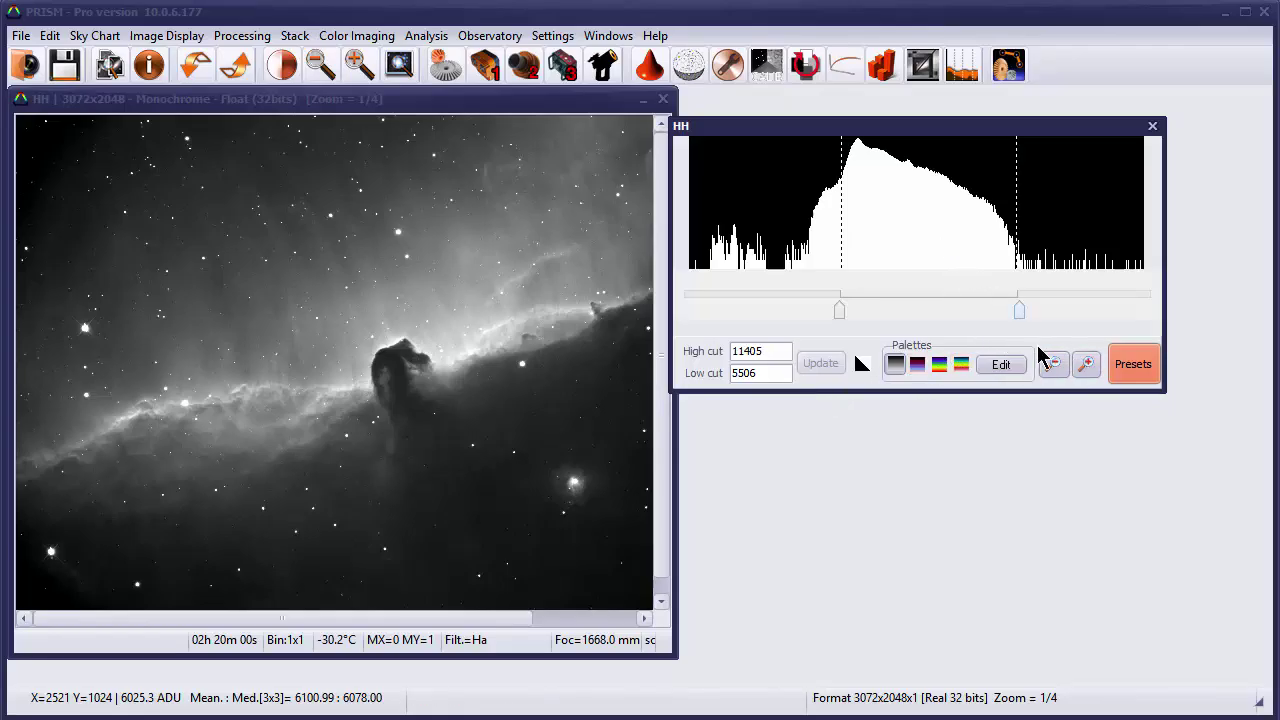
Step: Zoom the histogram out two levels so its full range and both cut markers show
click(1055, 368)
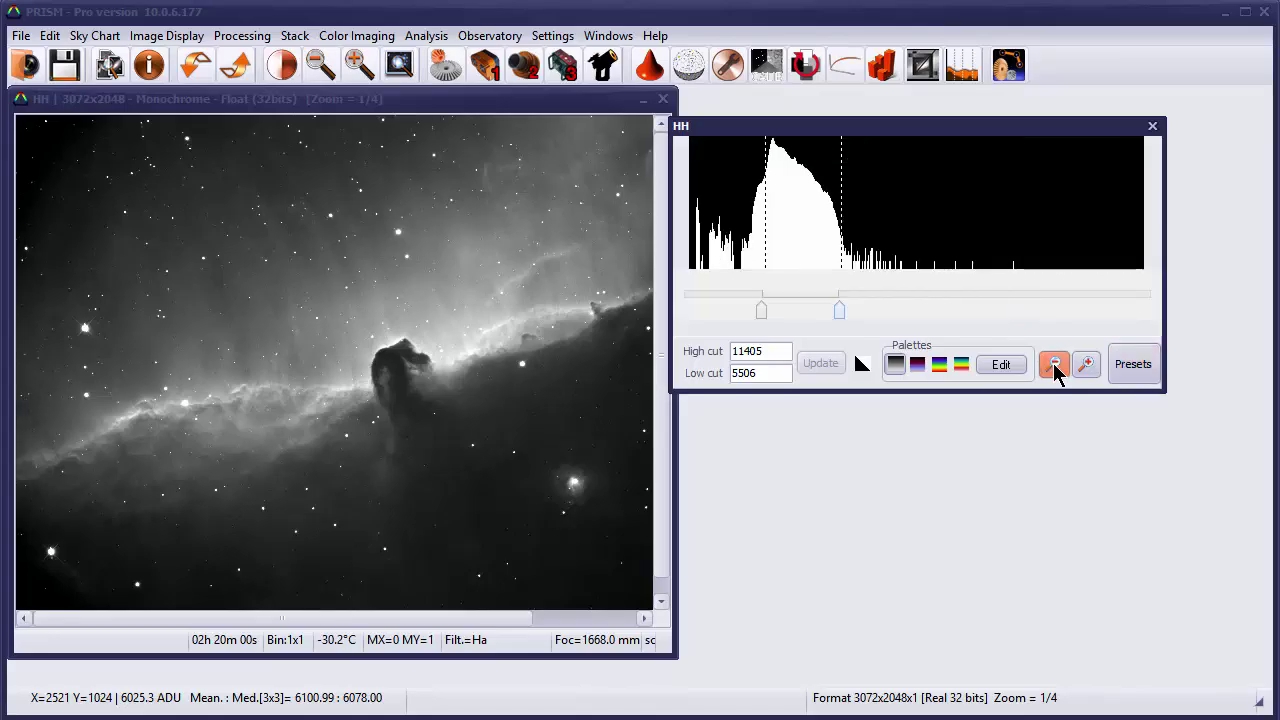
click(1055, 368)
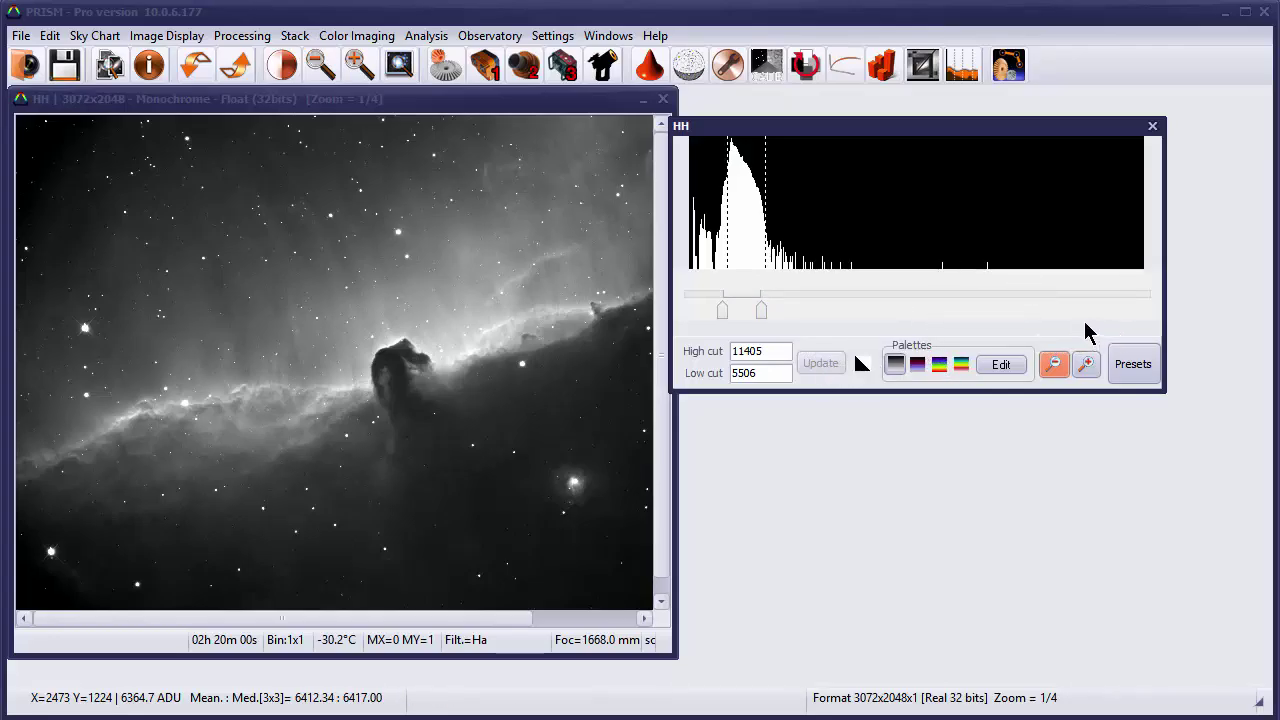
Step: Apply a log transform with strength factor 0.75, giving cuts 276082 high and 216977 low
click(843, 75)
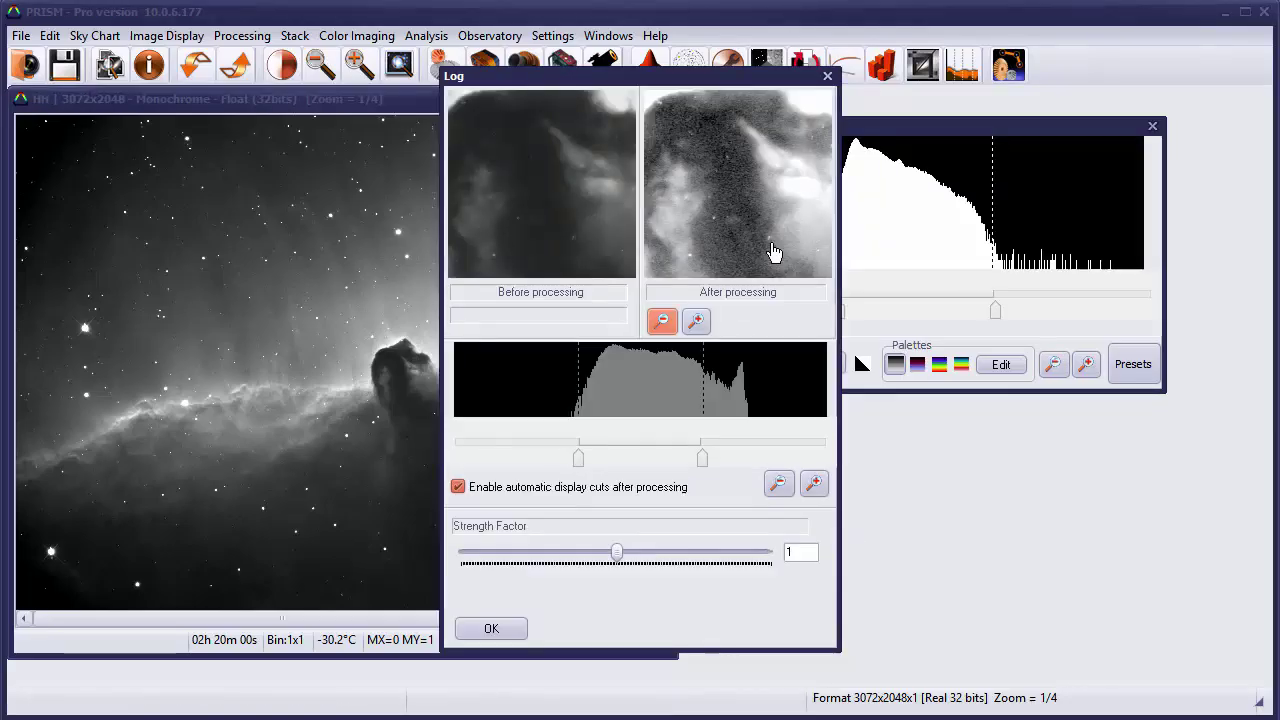
drag(677, 80, 958, 86)
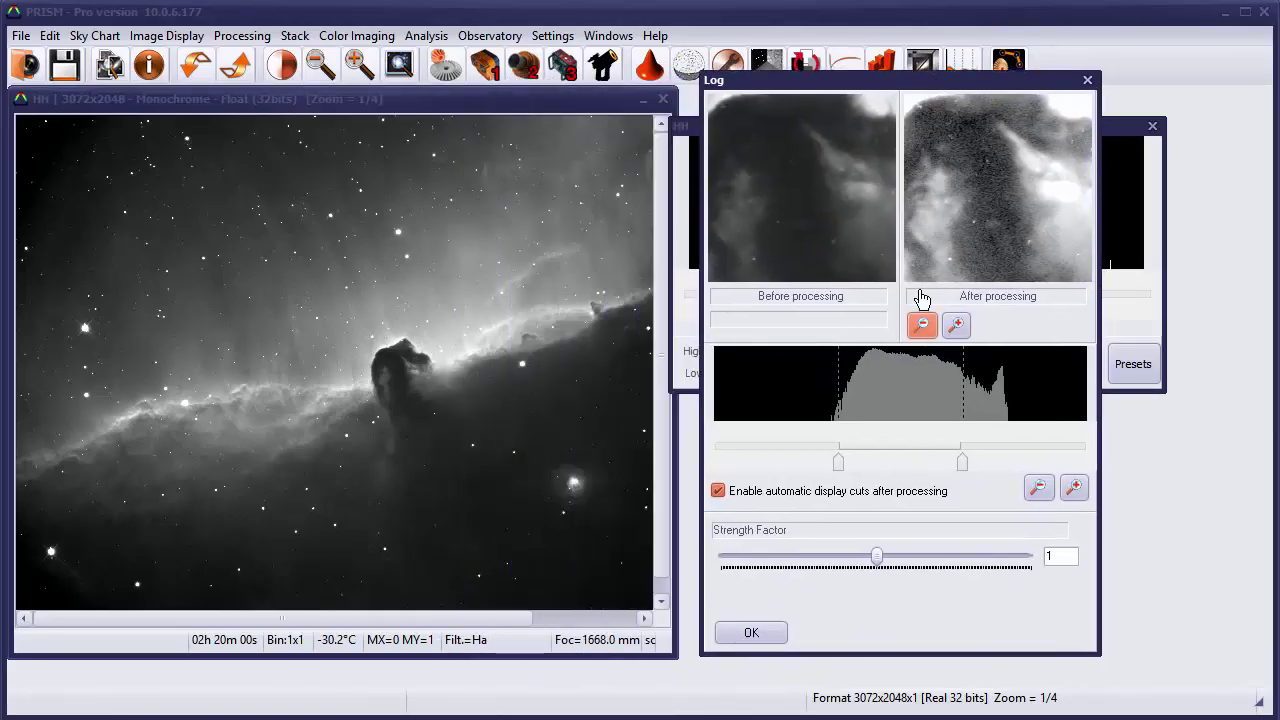
drag(875, 556, 840, 566)
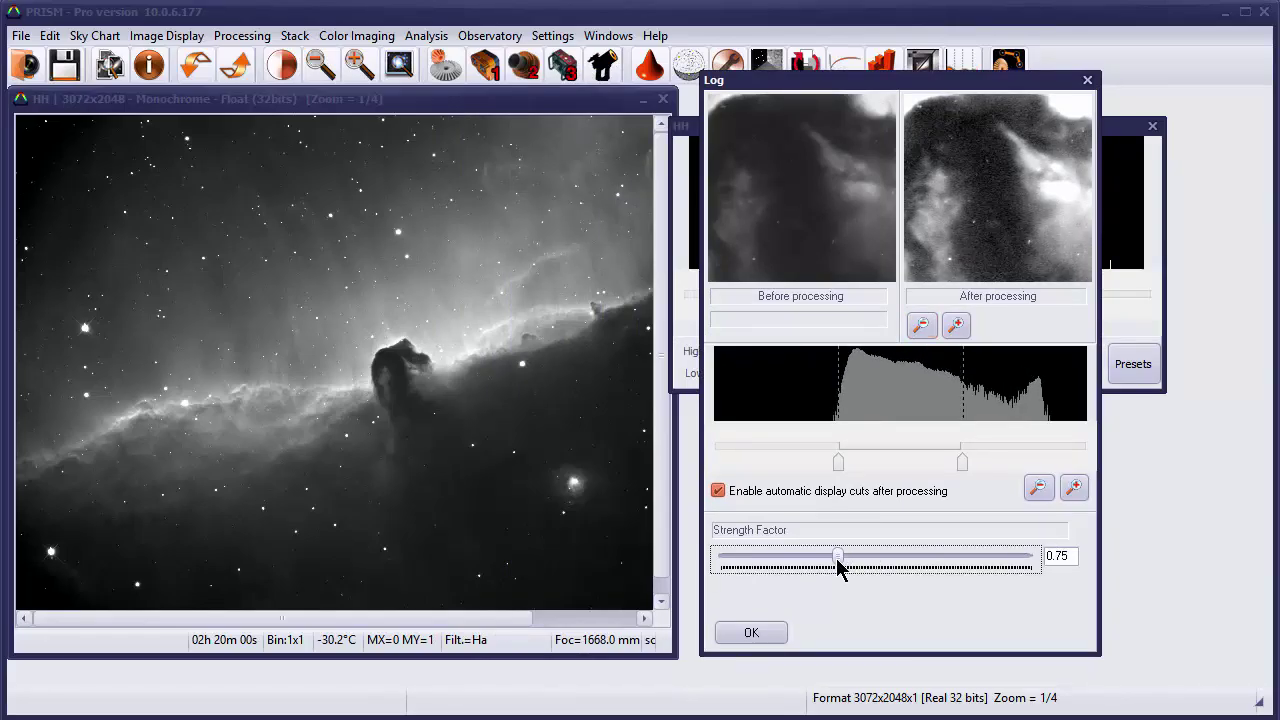
click(750, 632)
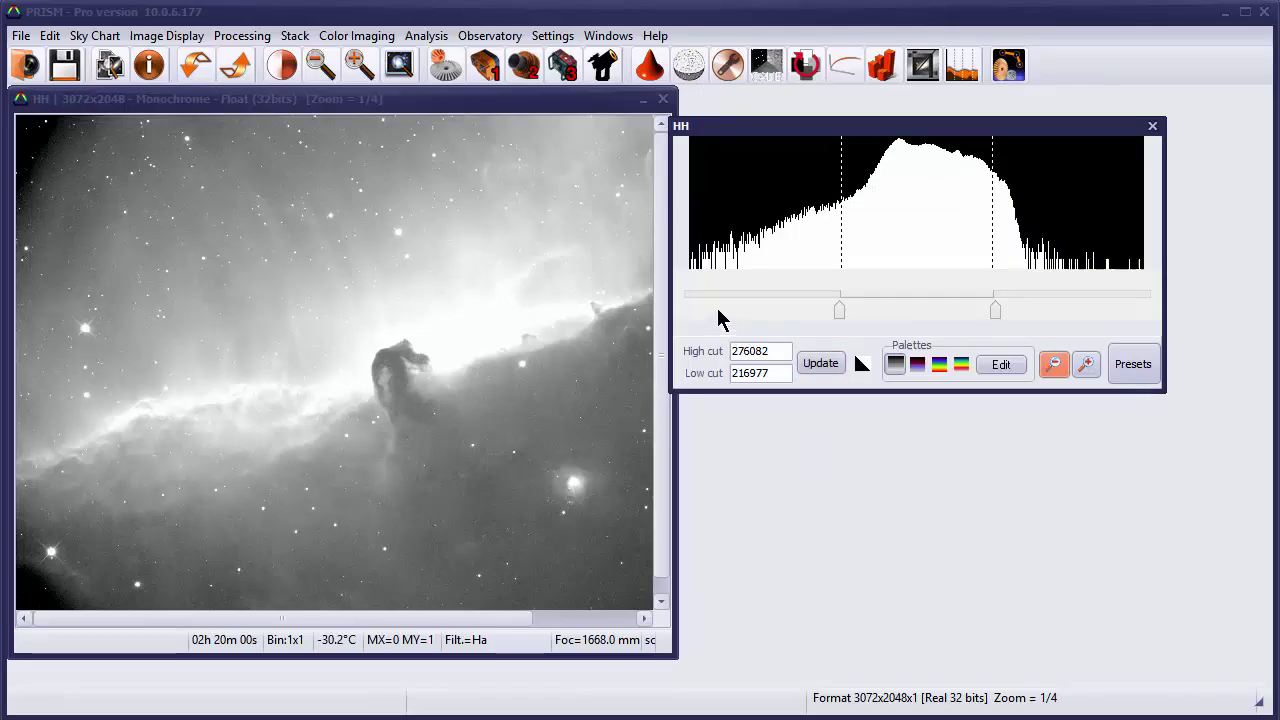
click(473, 619)
Step: Raise the cuts to 287093 high and 235961 low to darken the background
drag(473, 619, 537, 616)
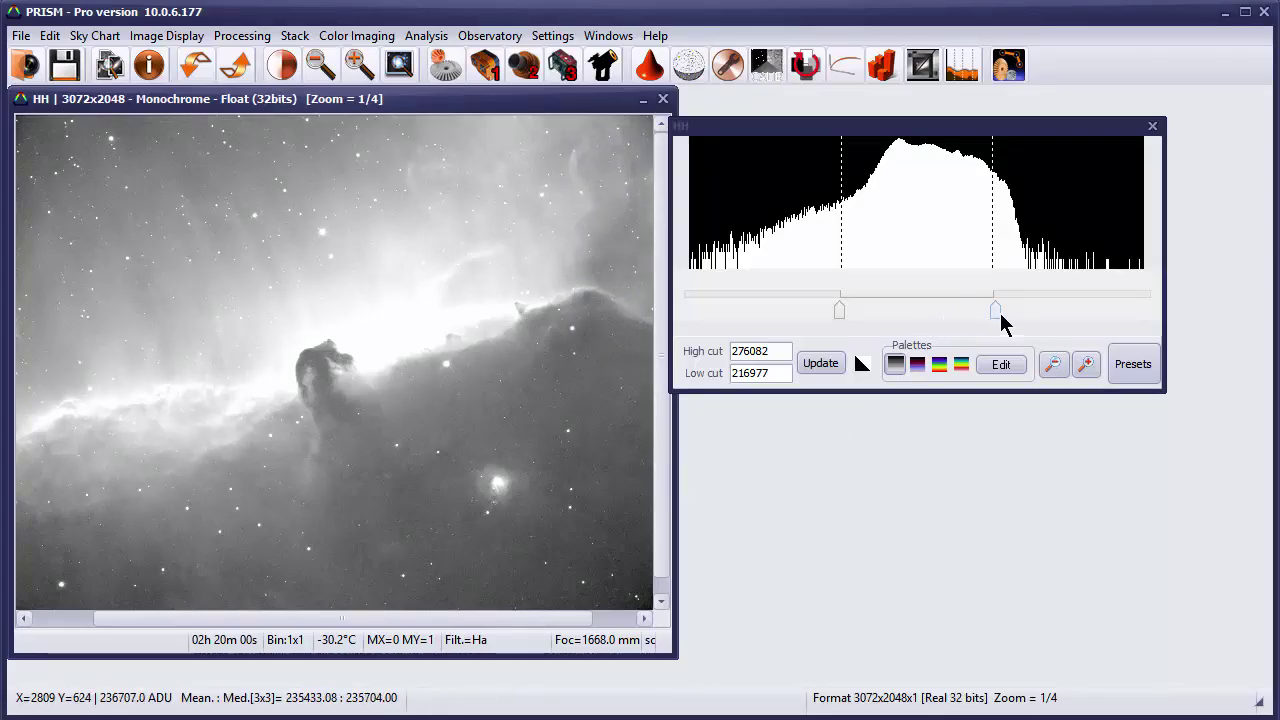
drag(997, 314, 1025, 314)
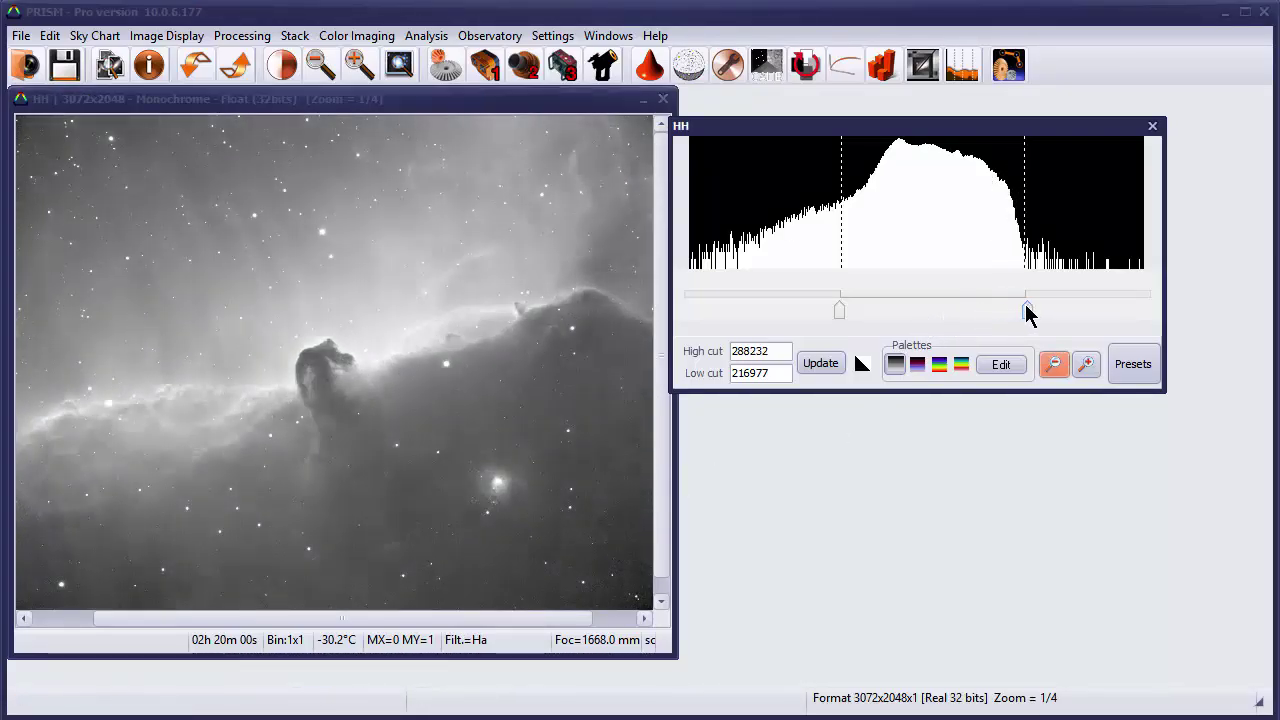
drag(836, 312, 889, 313)
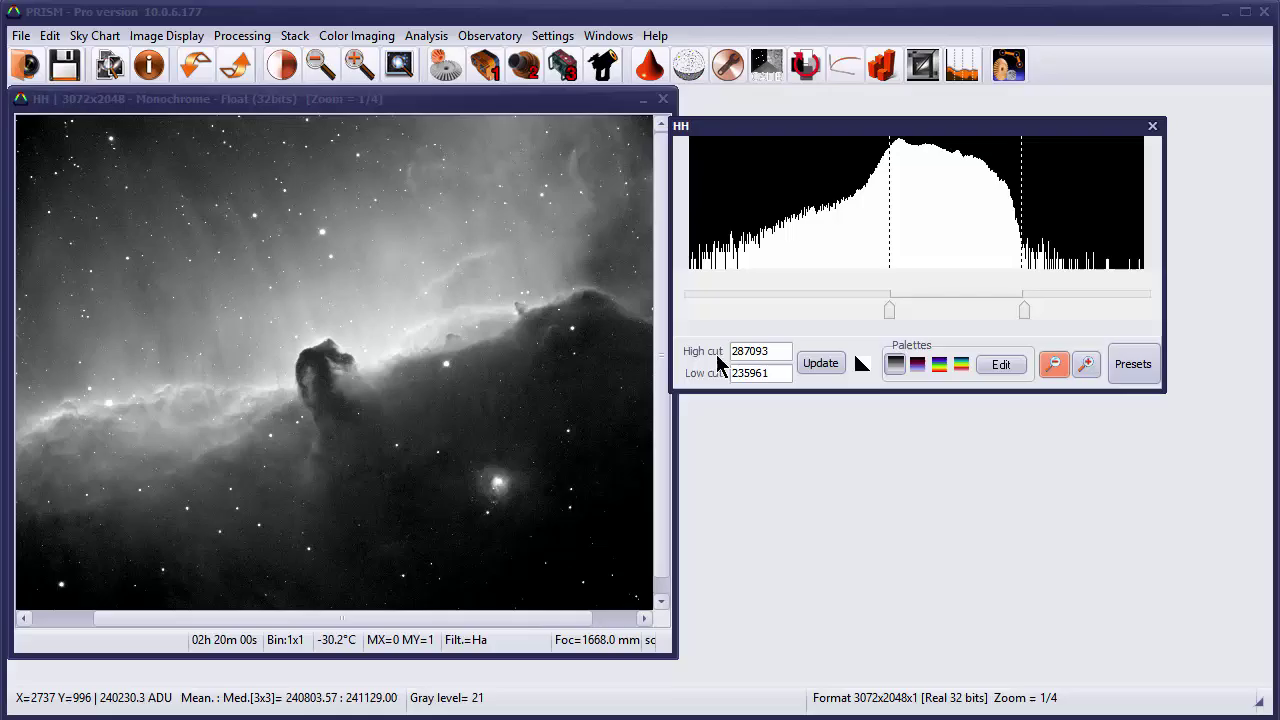
Step: Undo the log transform, restoring cuts of 11405 high and 5506 low
click(194, 72)
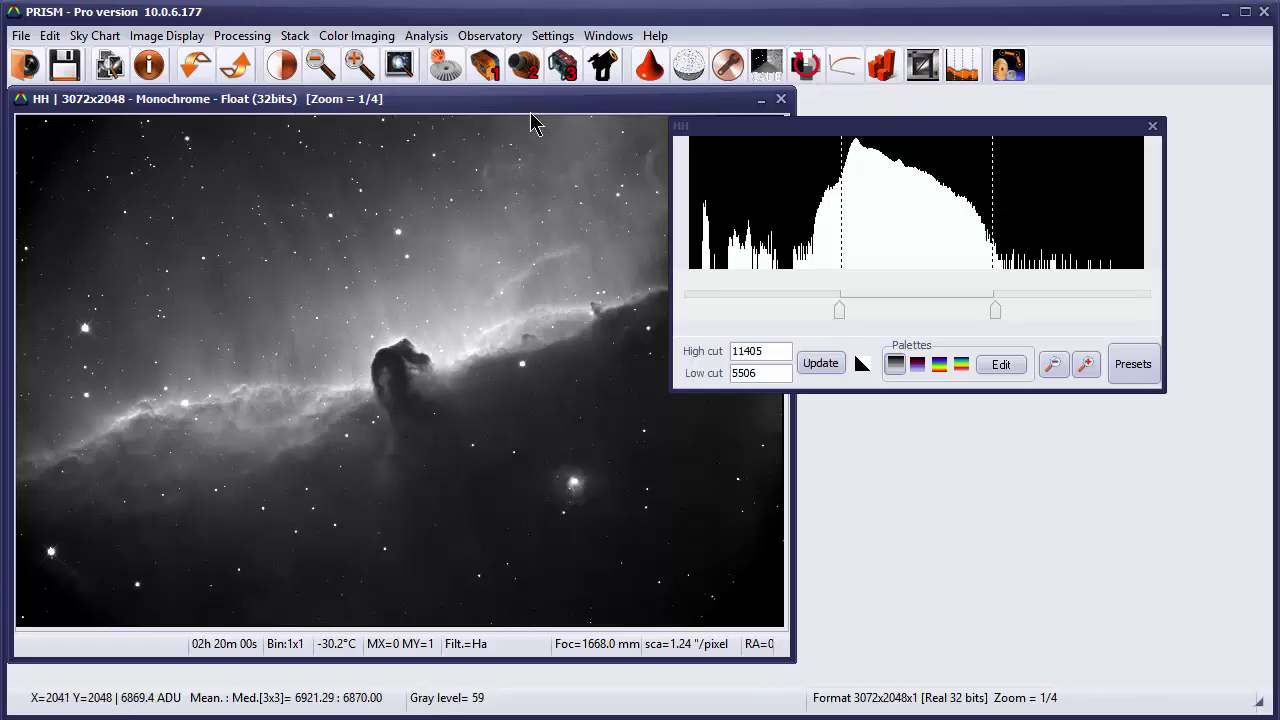
click(556, 38)
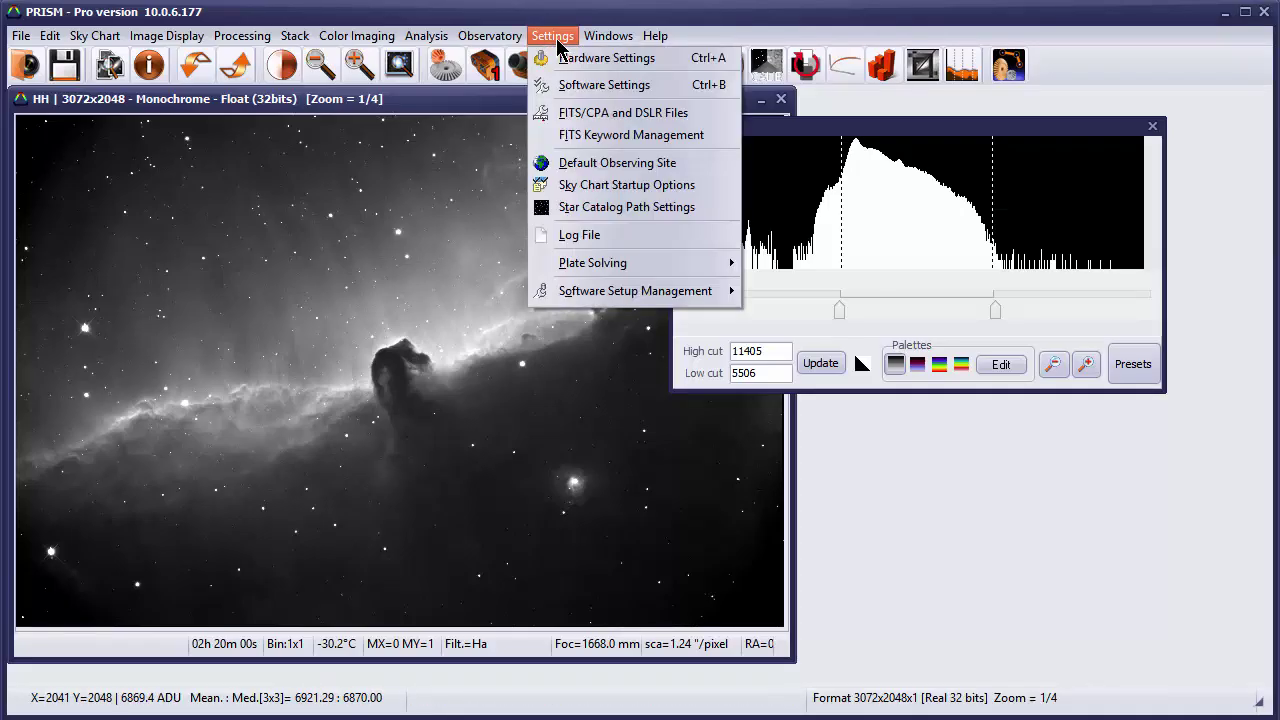
click(580, 86)
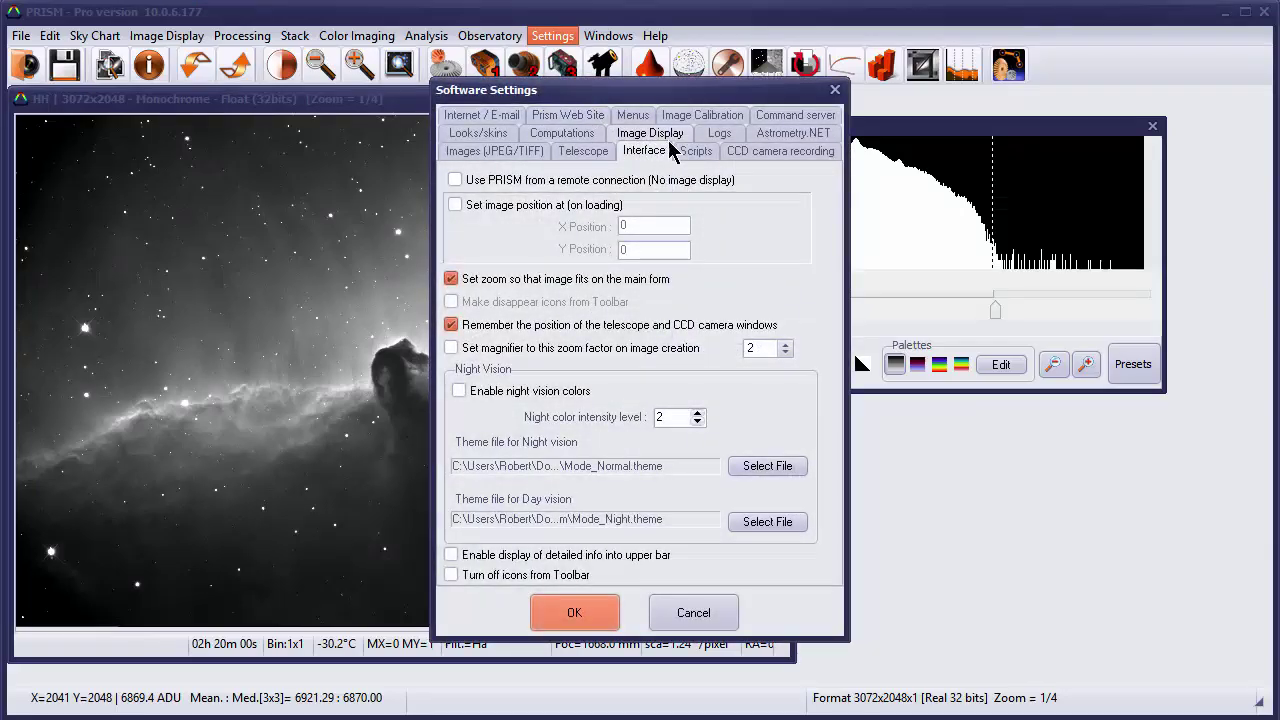
click(777, 155)
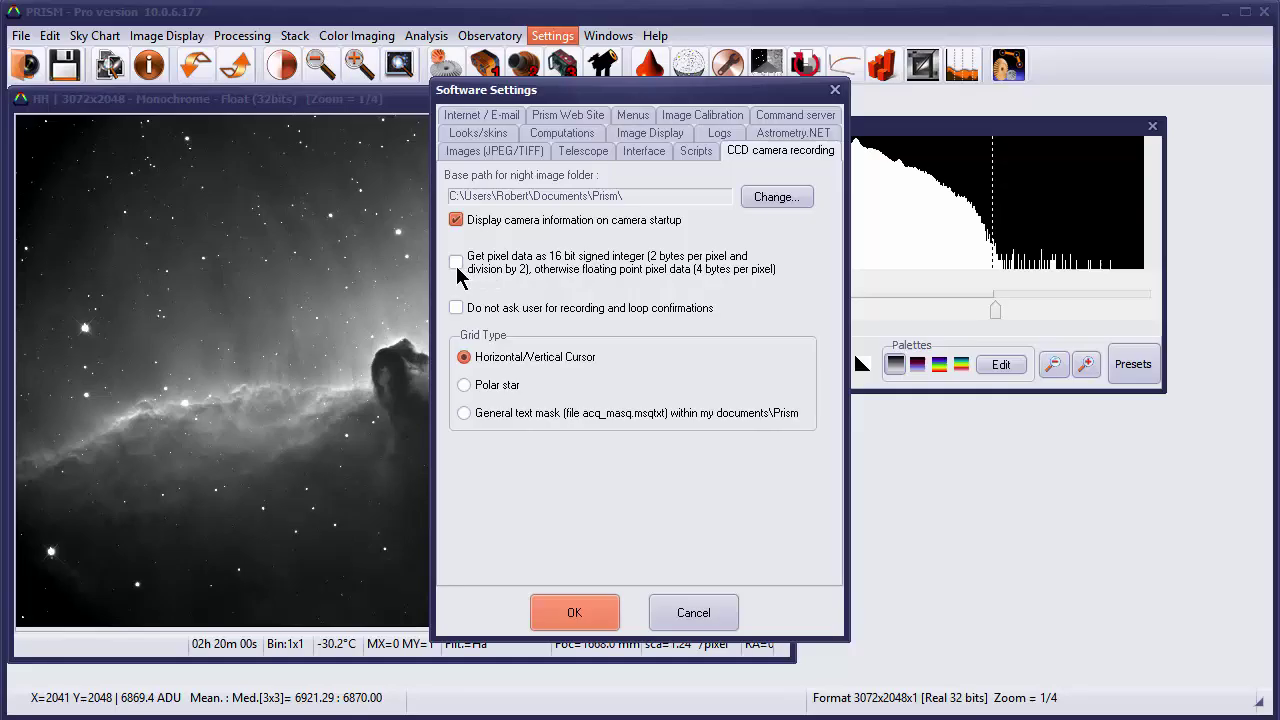
click(576, 614)
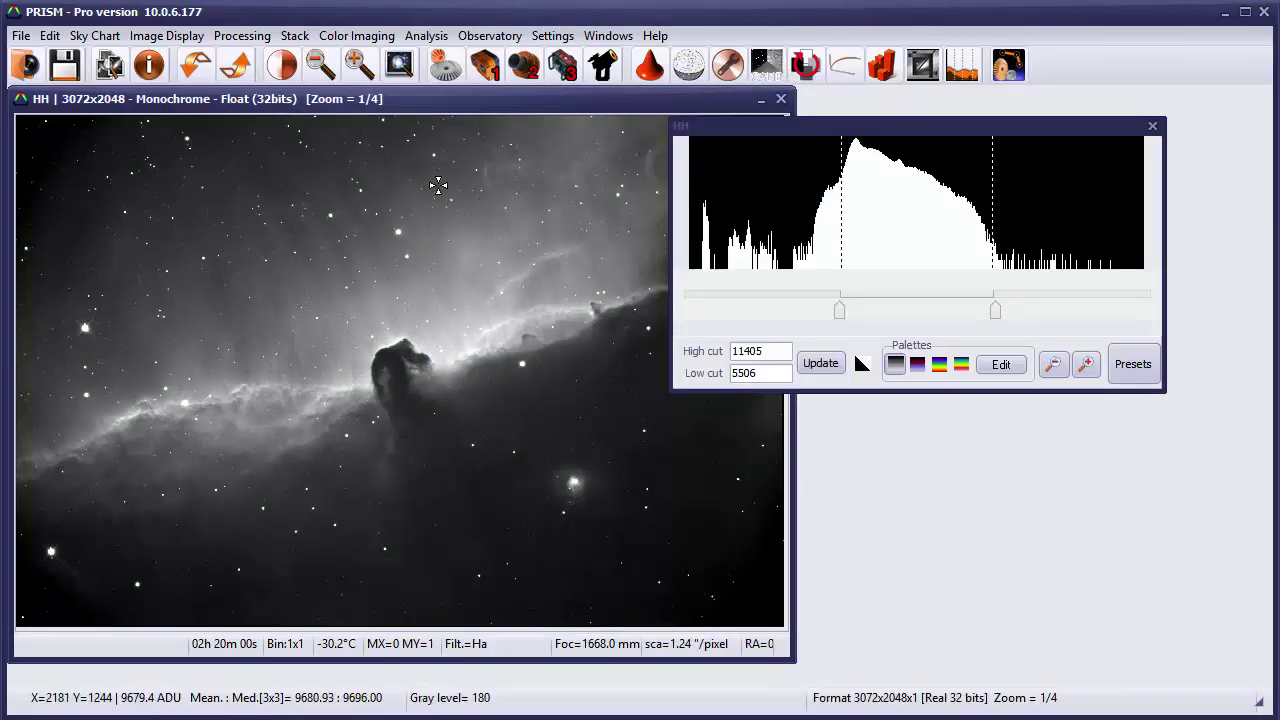